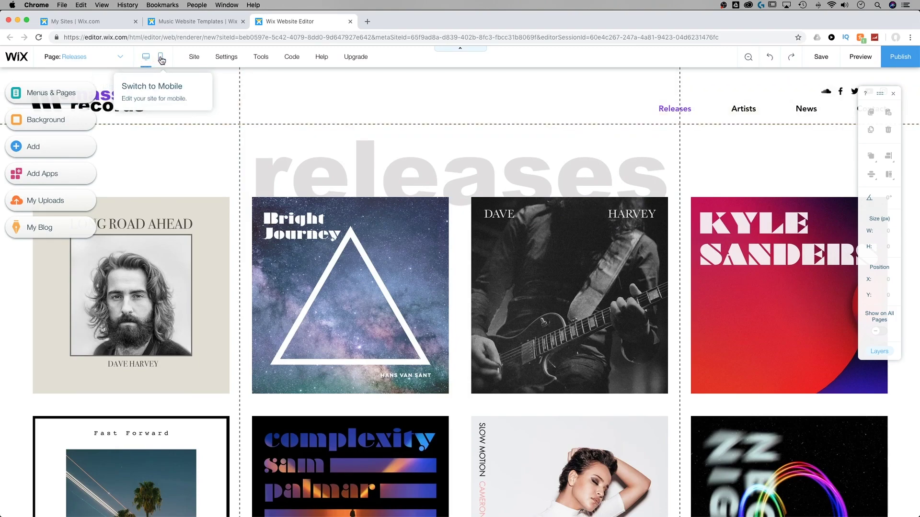
- Switch to the mobile editor and select the 50 × 50 px mobile menu in the header
click(161, 59)
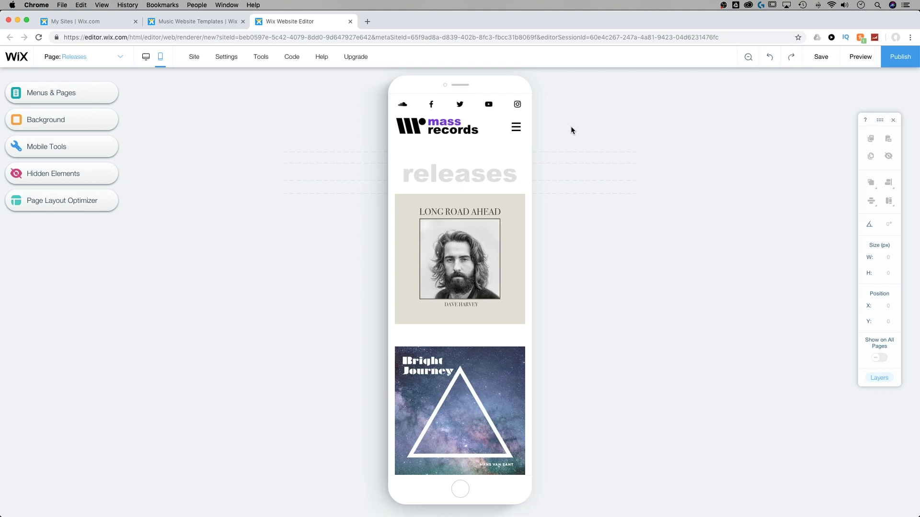
click(516, 127)
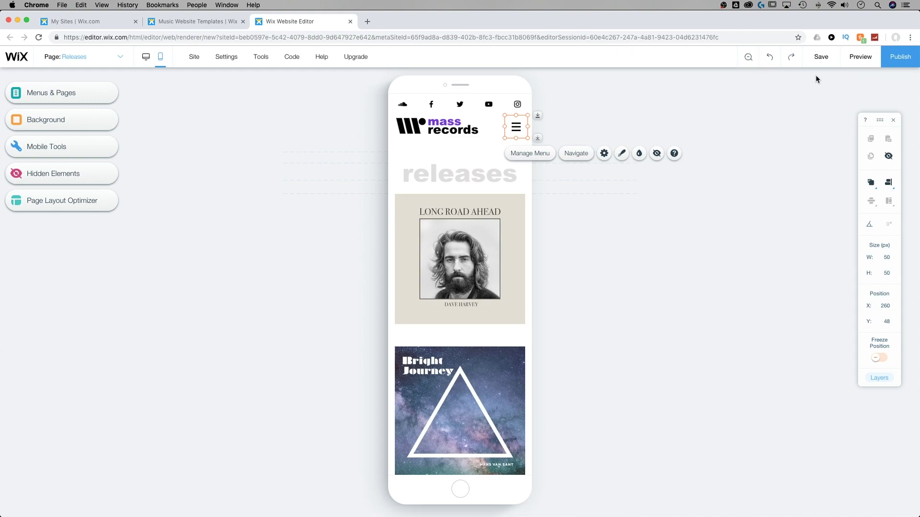
click(860, 57)
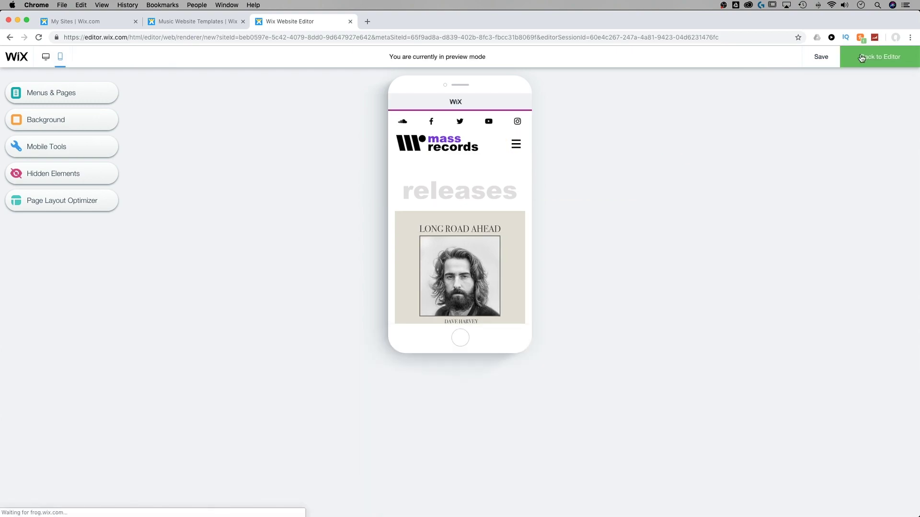
click(517, 146)
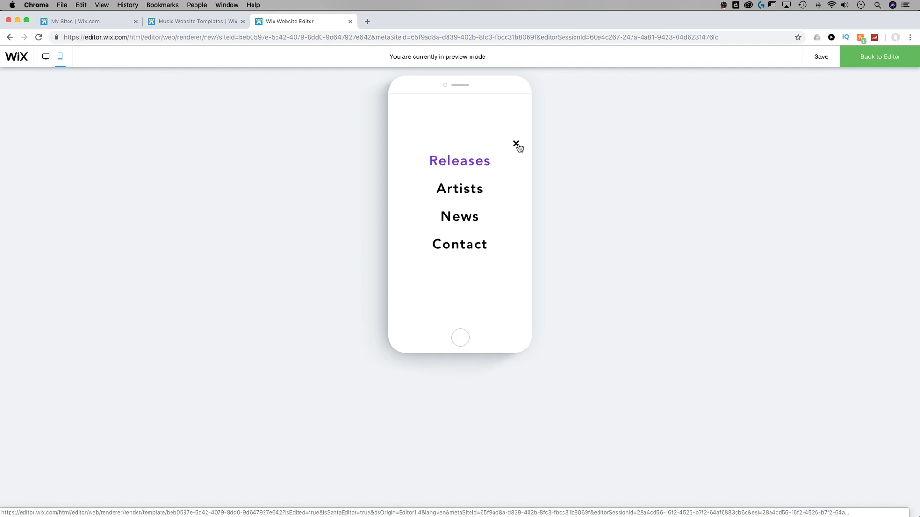
click(516, 145)
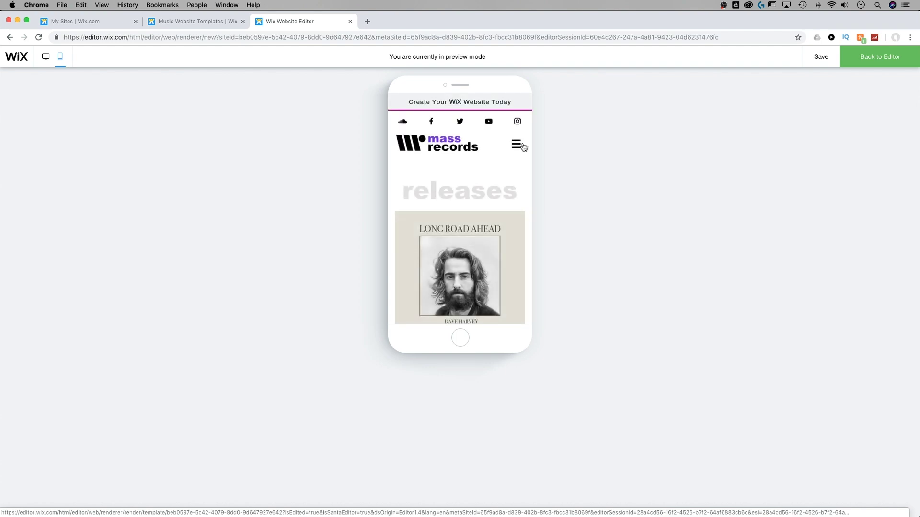
click(857, 62)
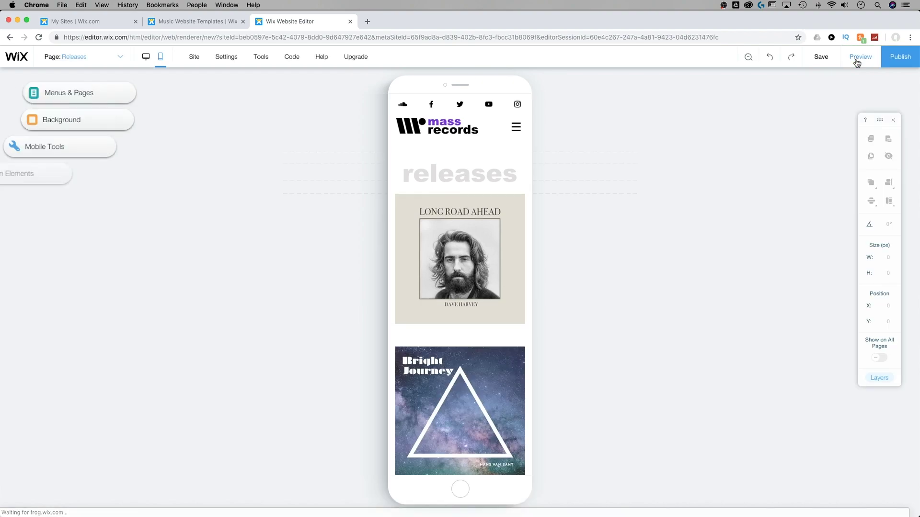
click(103, 96)
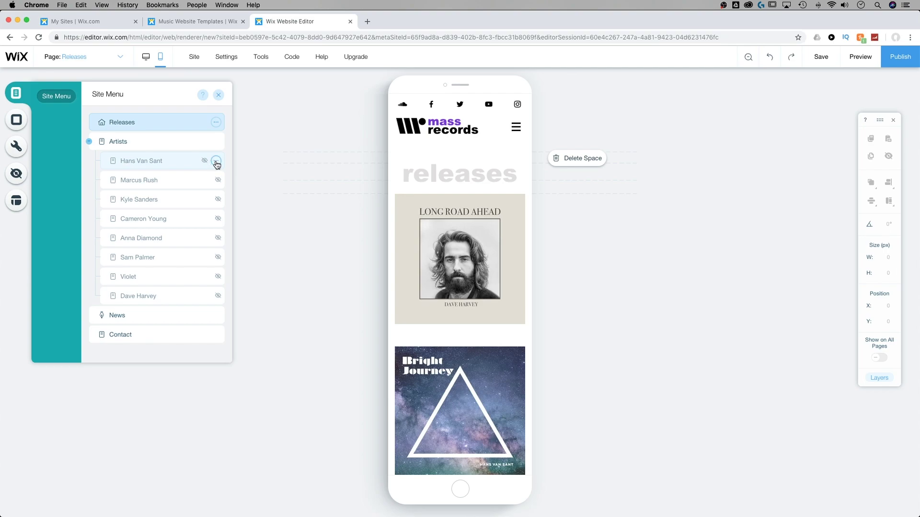
click(215, 162)
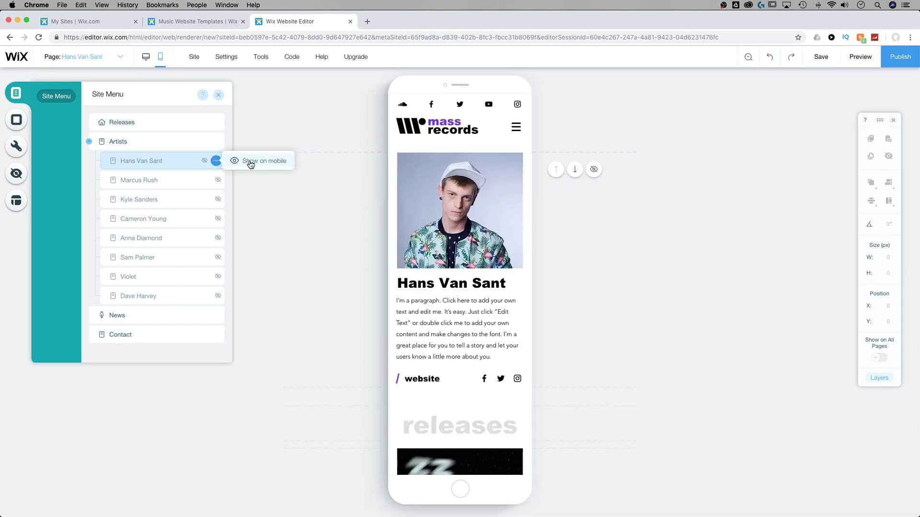
click(250, 163)
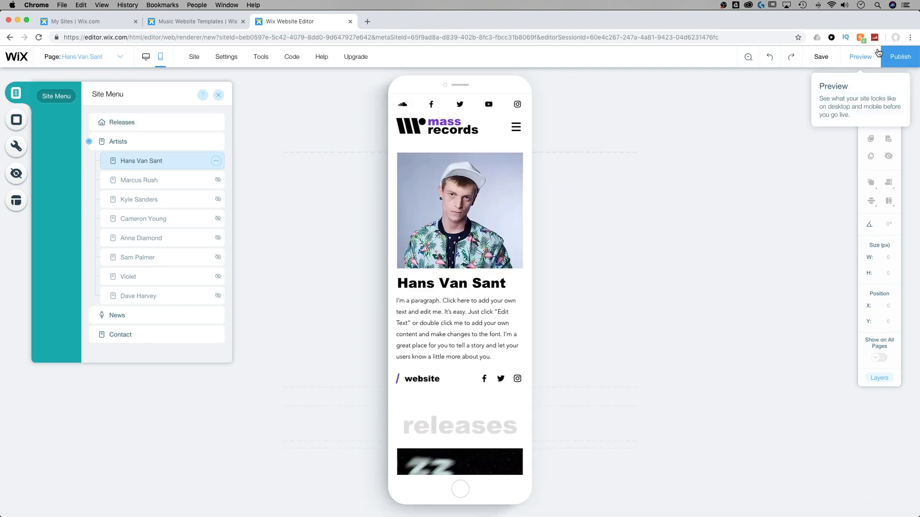
- Preview the mobile menu, toggling the Artists submenu, then return to editing
click(860, 56)
click(516, 144)
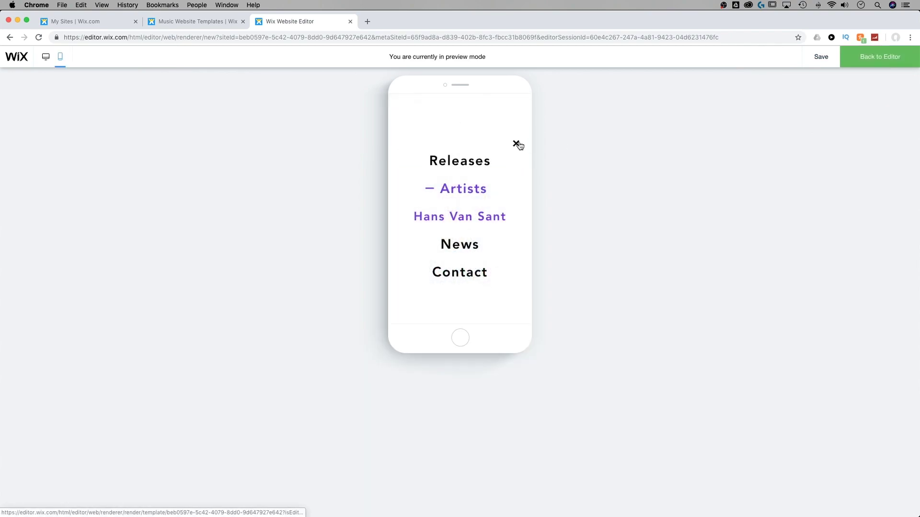
click(429, 190)
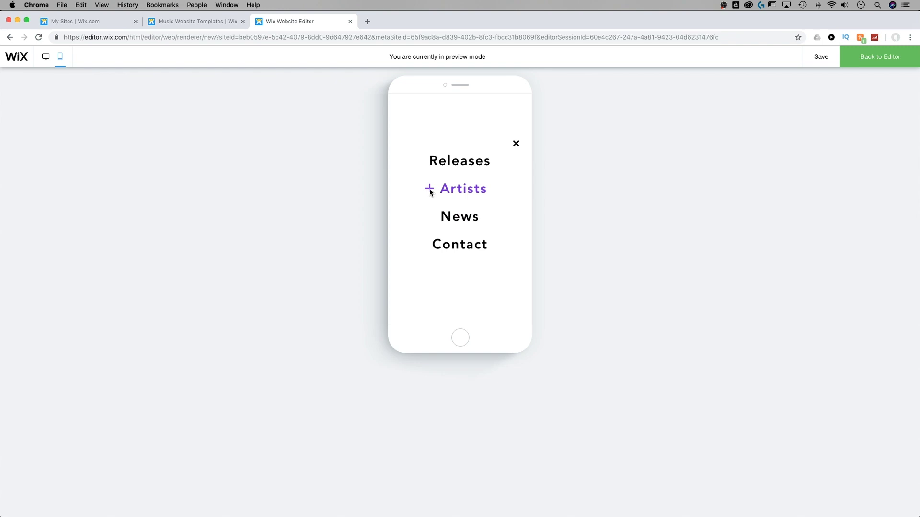
click(429, 191)
click(430, 192)
click(516, 144)
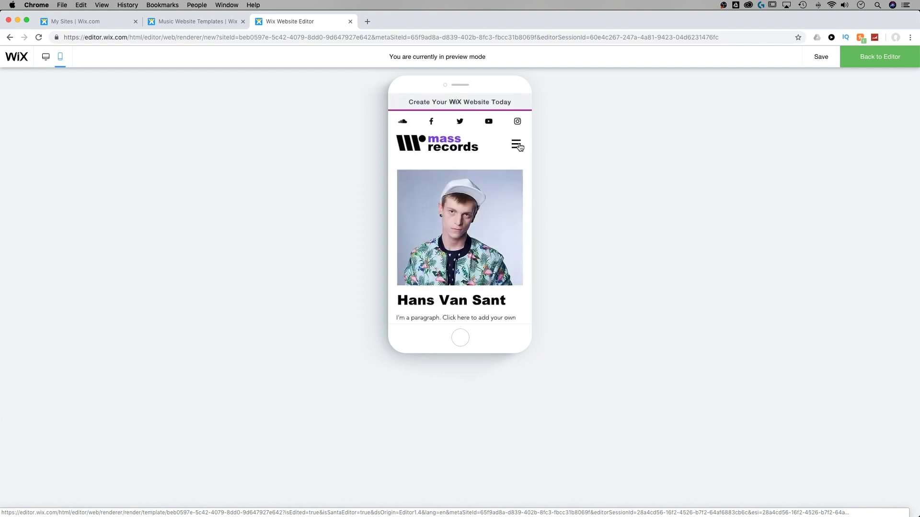
click(889, 57)
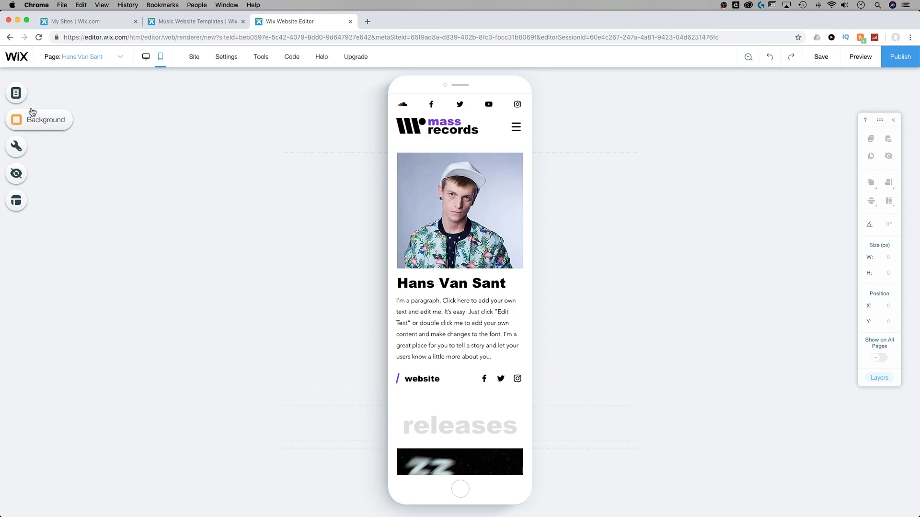
click(16, 92)
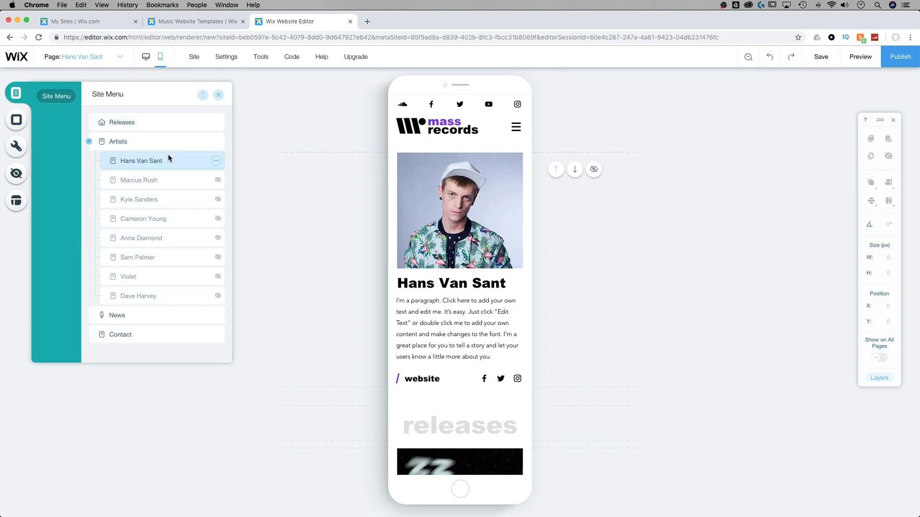
click(216, 160)
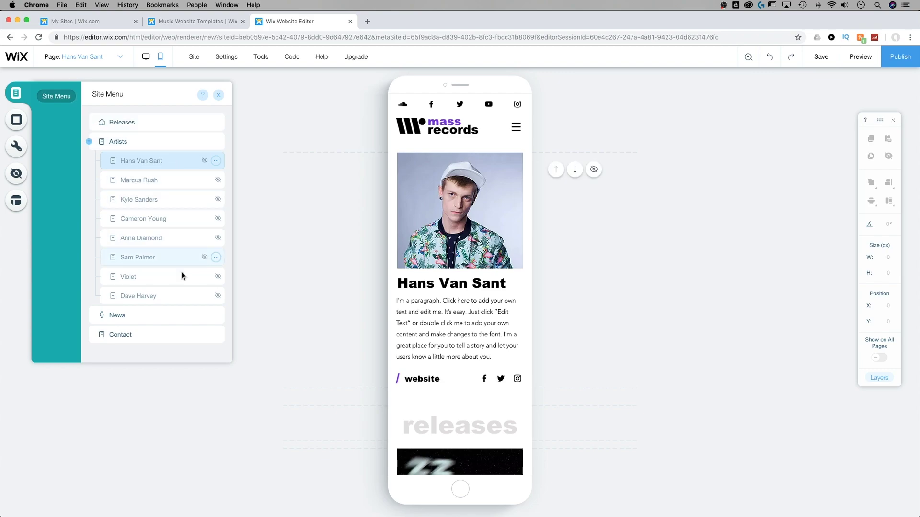
click(516, 126)
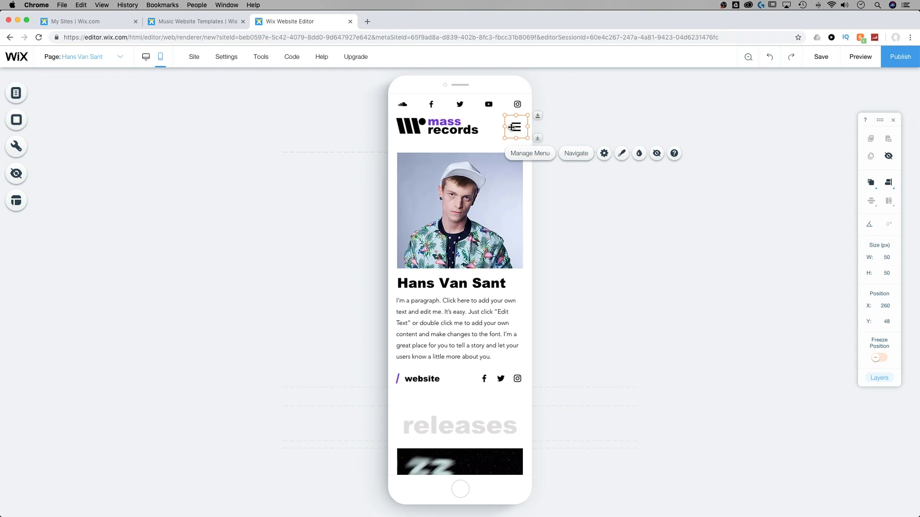
drag(511, 127, 516, 126)
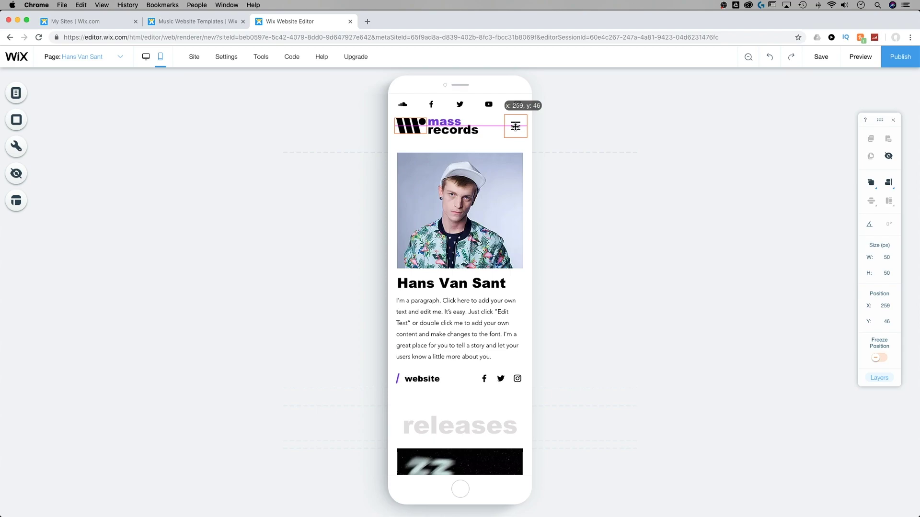
- Settle the menu icon at X 258, Y 46 and open its Mobile Menu Settings
drag(515, 126, 515, 127)
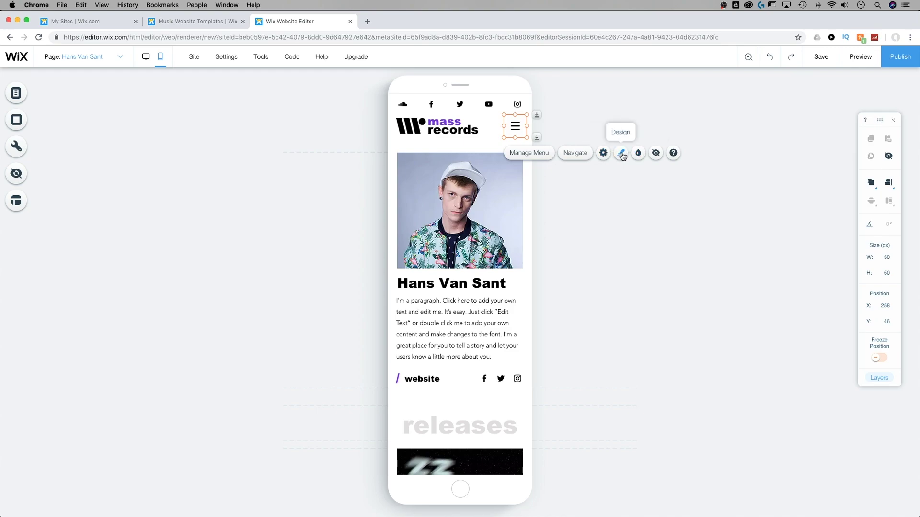
click(604, 153)
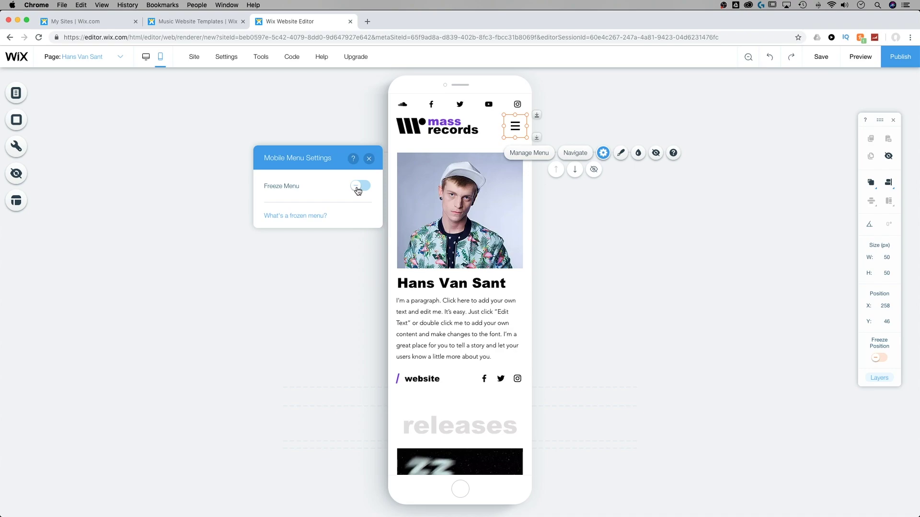
- Turn on Freeze Menu, then preview scrolling and opening and closing the menu
click(356, 186)
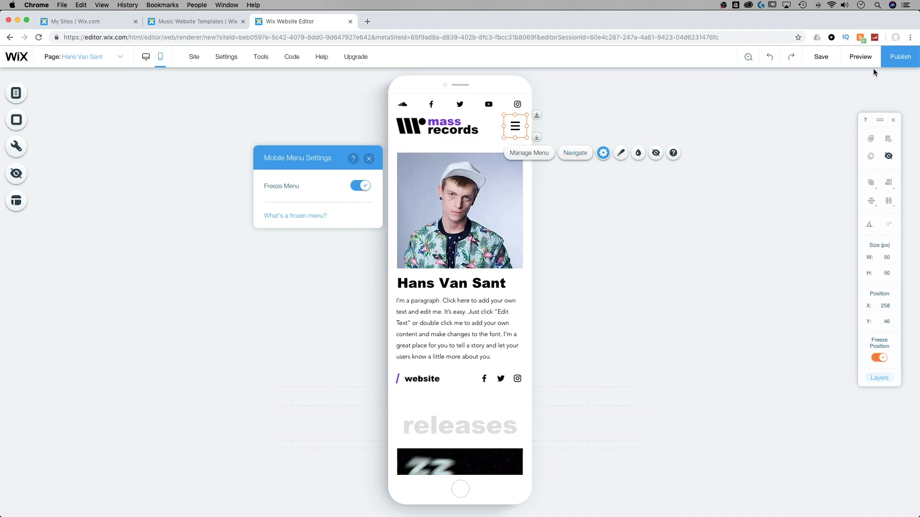
click(857, 57)
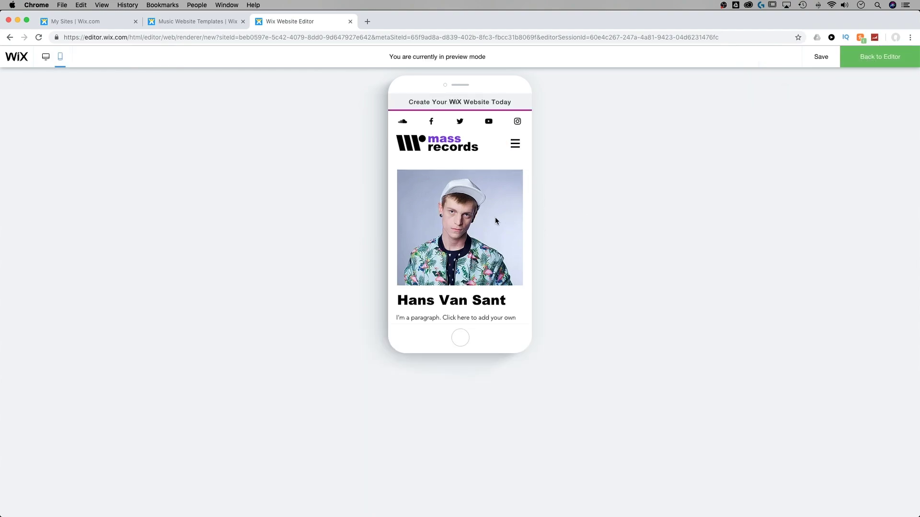
scroll(470, 220, down, 3)
scroll(470, 221, down, 8)
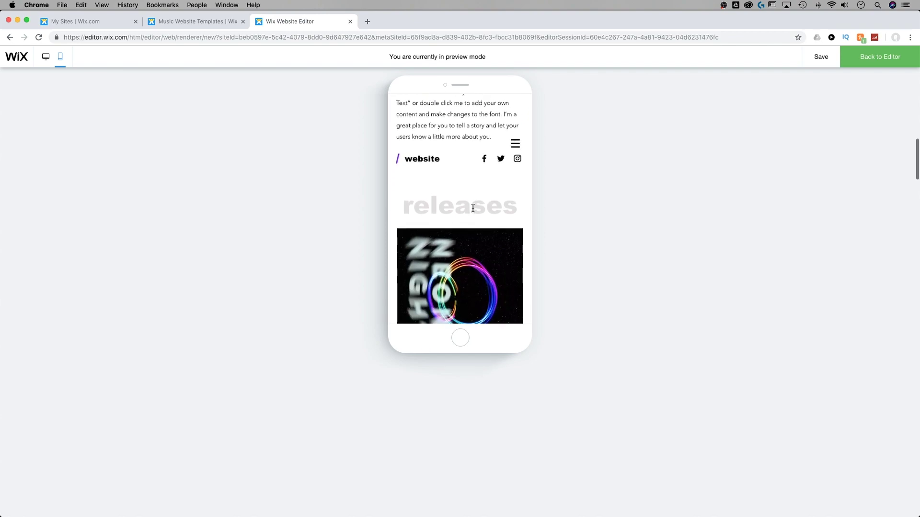
click(515, 144)
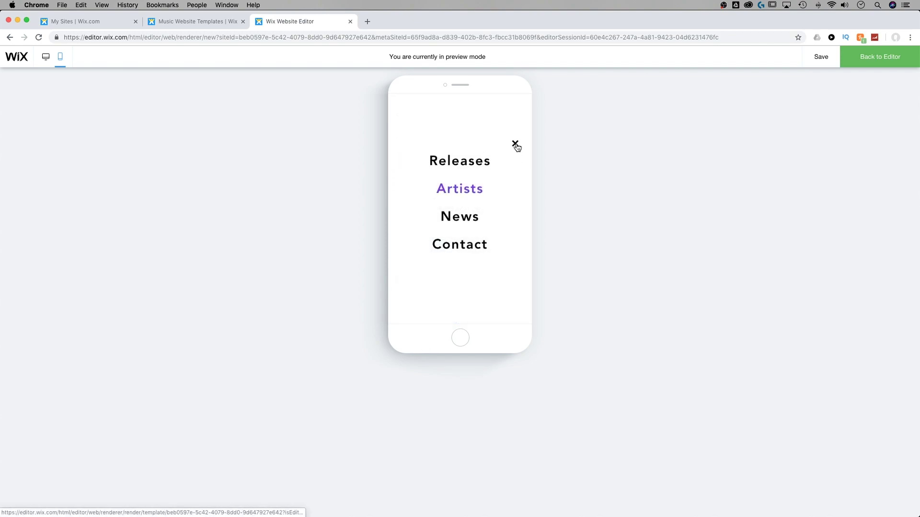
click(515, 144)
scroll(482, 154, up, 10)
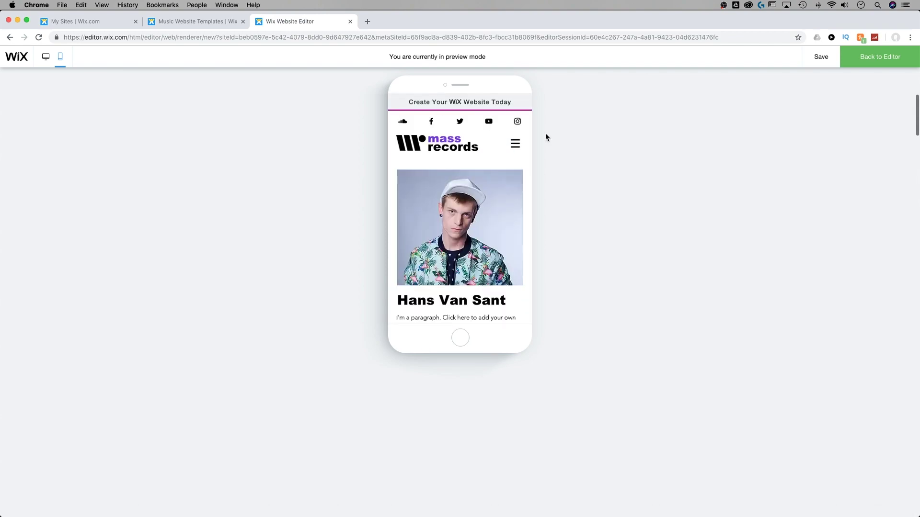
click(889, 56)
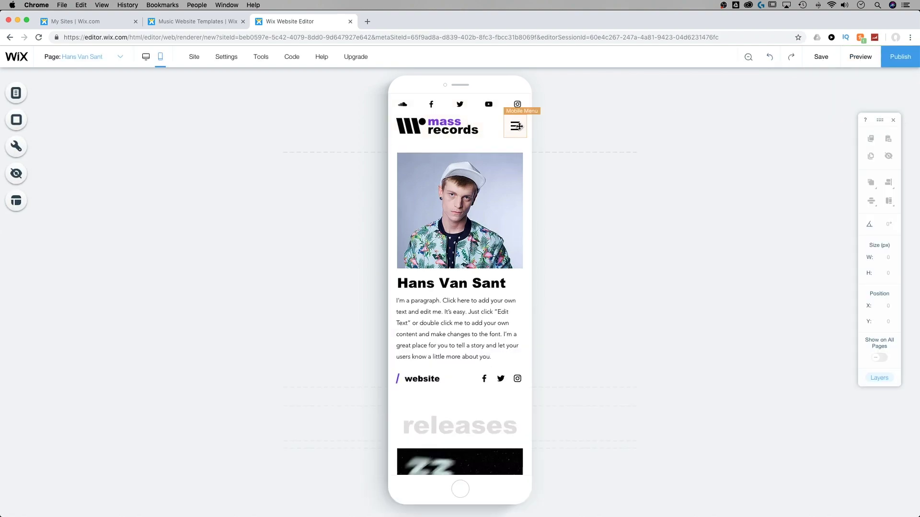
- Switch Freeze Menu off in the mobile menu's settings
click(518, 126)
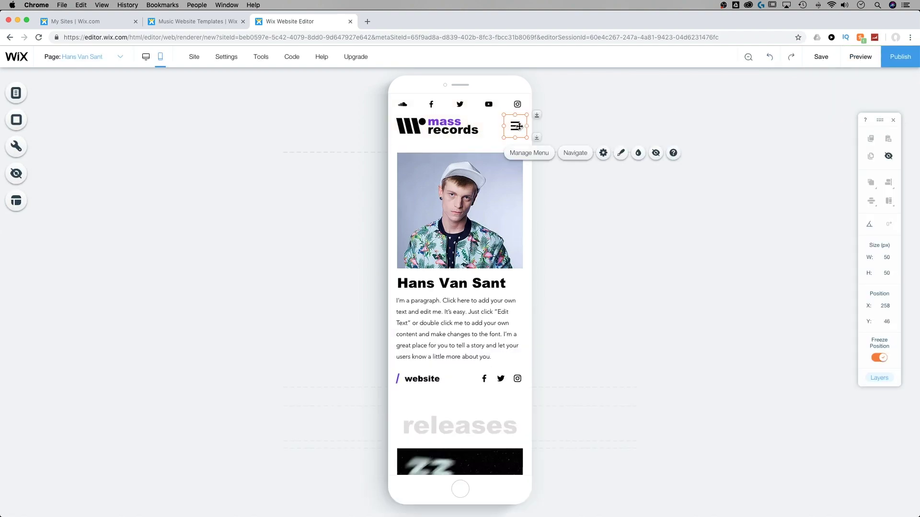
click(602, 152)
click(360, 185)
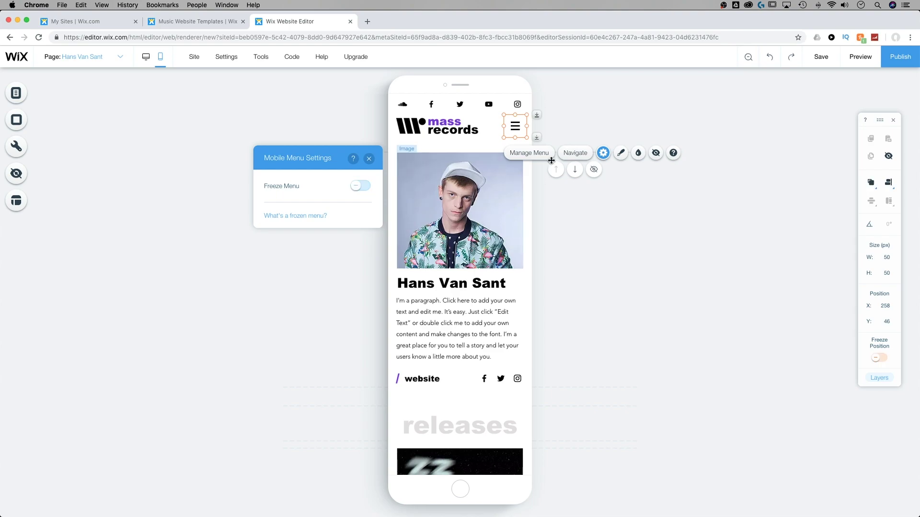
click(824, 78)
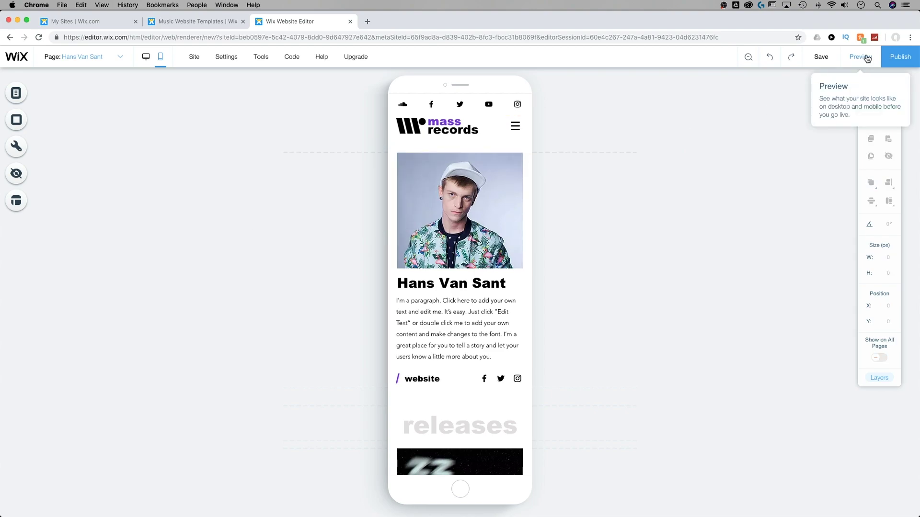
- Preview and scroll the page to test the unfrozen menu, then reselect the menu in the editor
click(861, 57)
scroll(489, 156, down, 5)
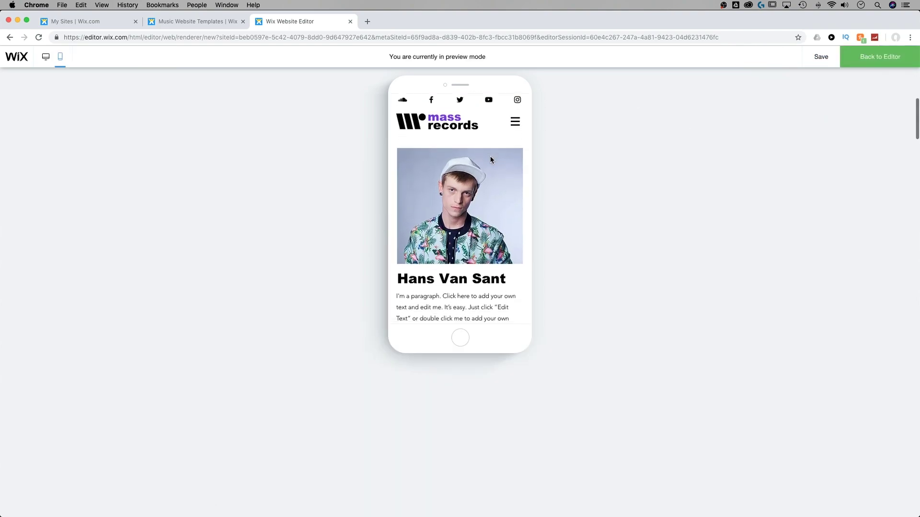
scroll(493, 154, up, 6)
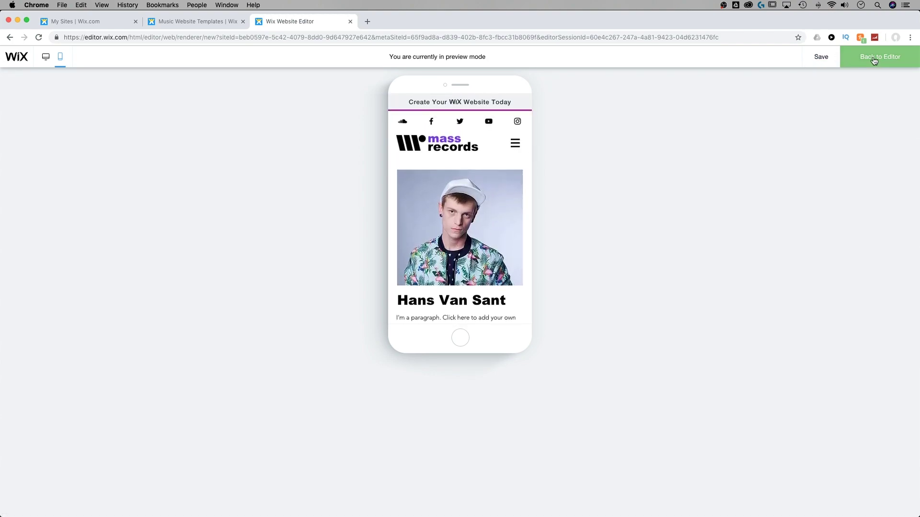
click(853, 62)
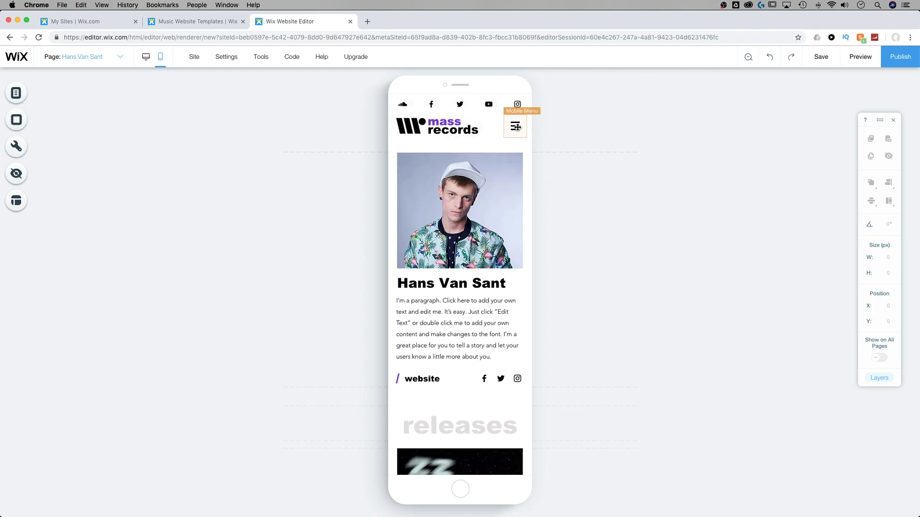
click(517, 127)
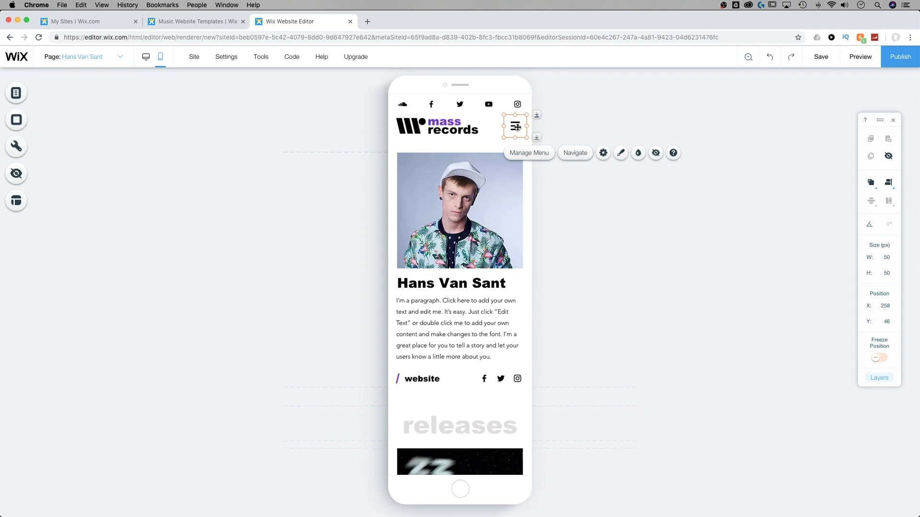
- Open the mobile menu's Design options and choose Customize Design
click(619, 153)
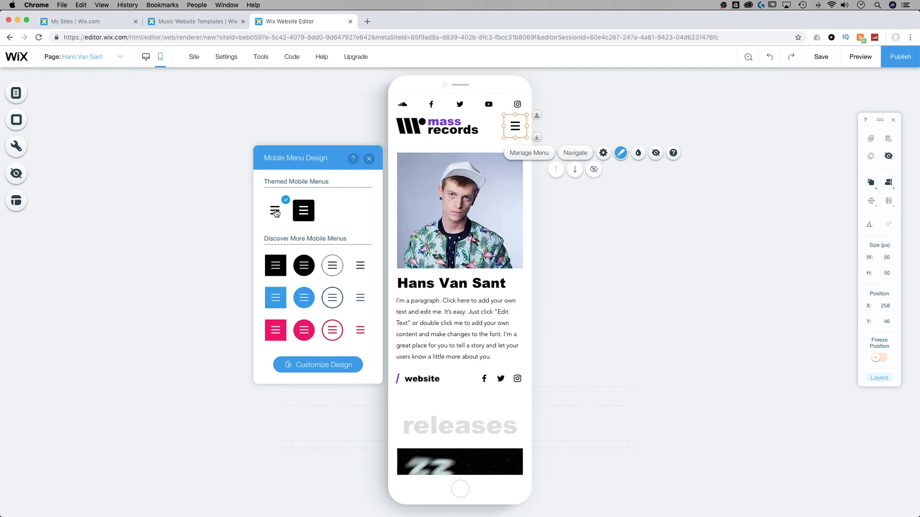
click(321, 366)
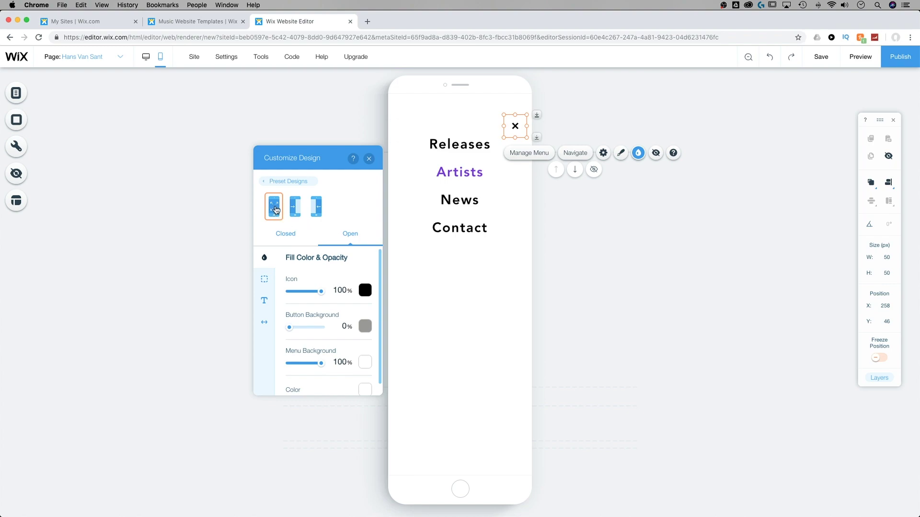
click(295, 207)
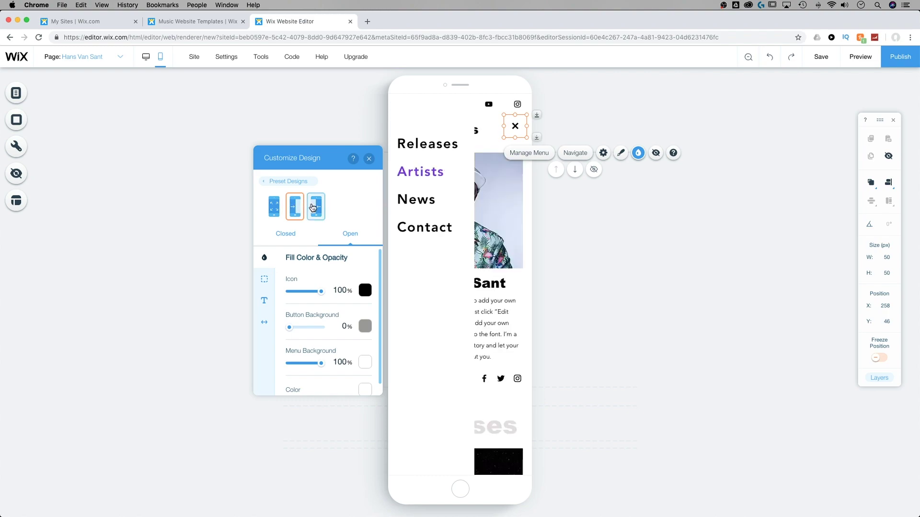
click(313, 207)
click(275, 207)
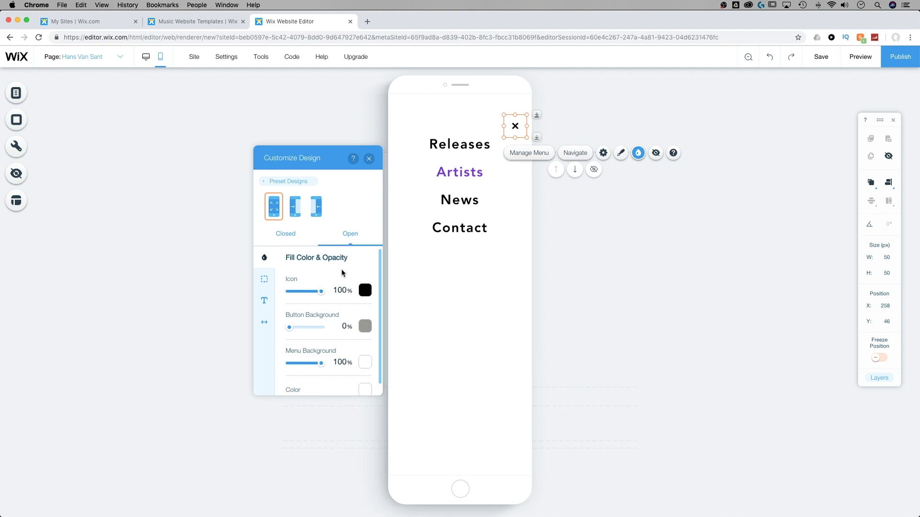
mouse_move(322, 293)
mouse_down()
mouse_move(296, 294)
mouse_move(325, 295)
mouse_up()
mouse_move(289, 327)
mouse_down()
mouse_move(304, 329)
mouse_move(283, 335)
mouse_up()
mouse_move(323, 367)
mouse_down()
mouse_move(312, 366)
mouse_move(321, 365)
mouse_up()
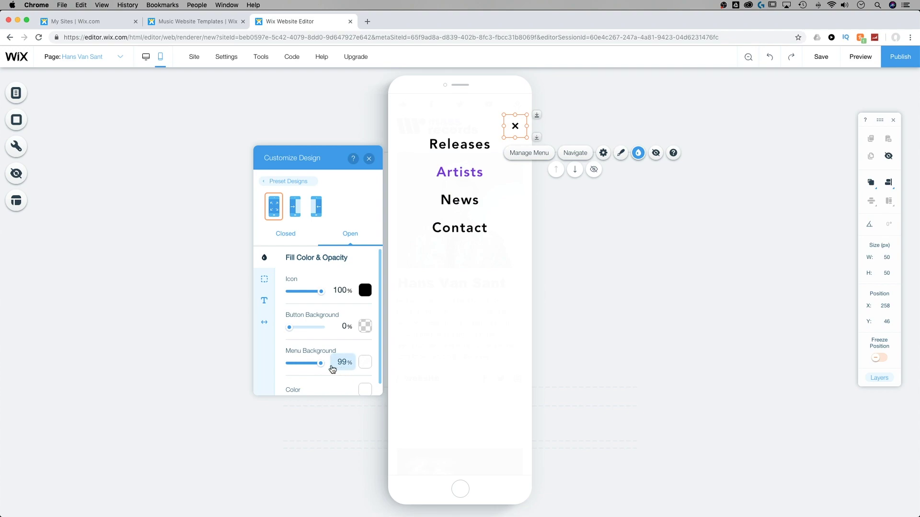
drag(318, 366, 327, 367)
- Set the open menu's text colour to light grey #C7C7C7
click(264, 279)
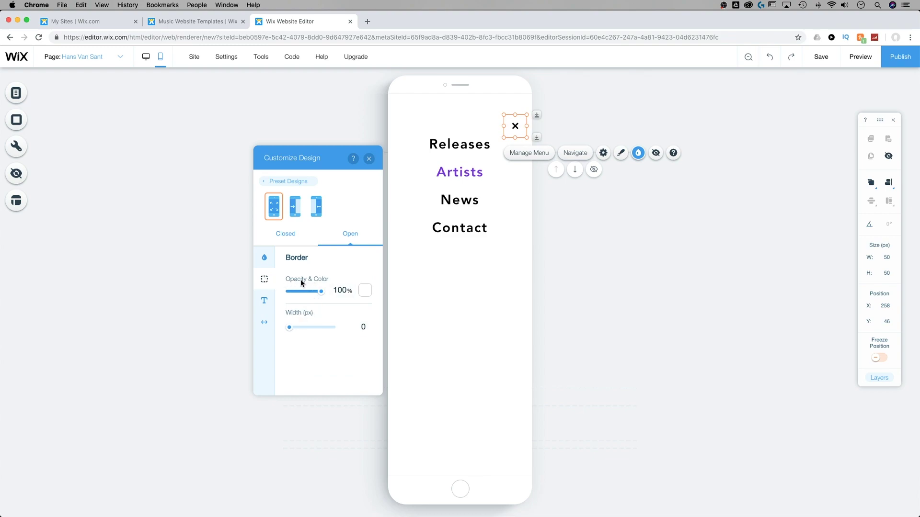
click(264, 301)
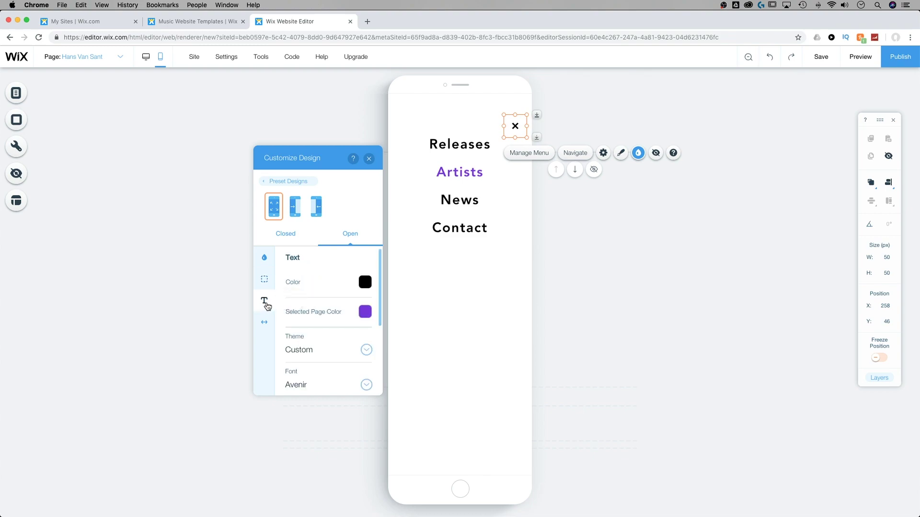
click(364, 284)
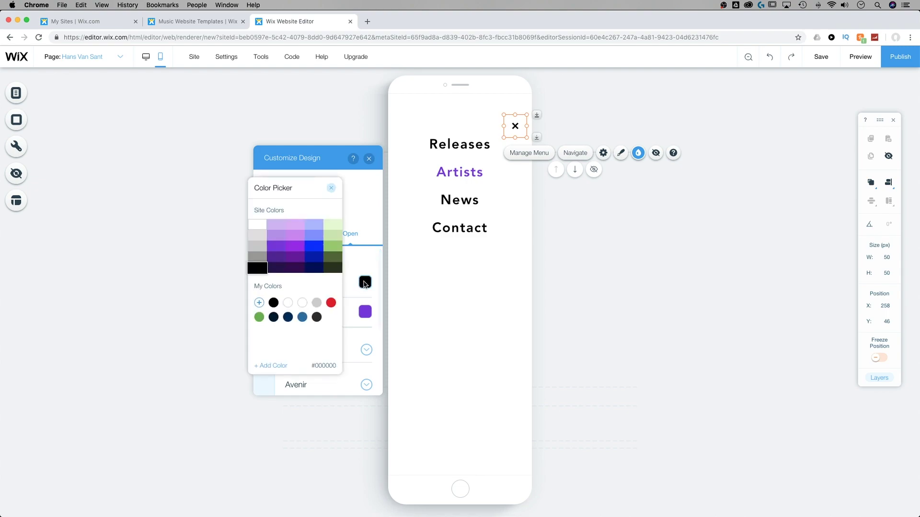
click(259, 256)
click(259, 251)
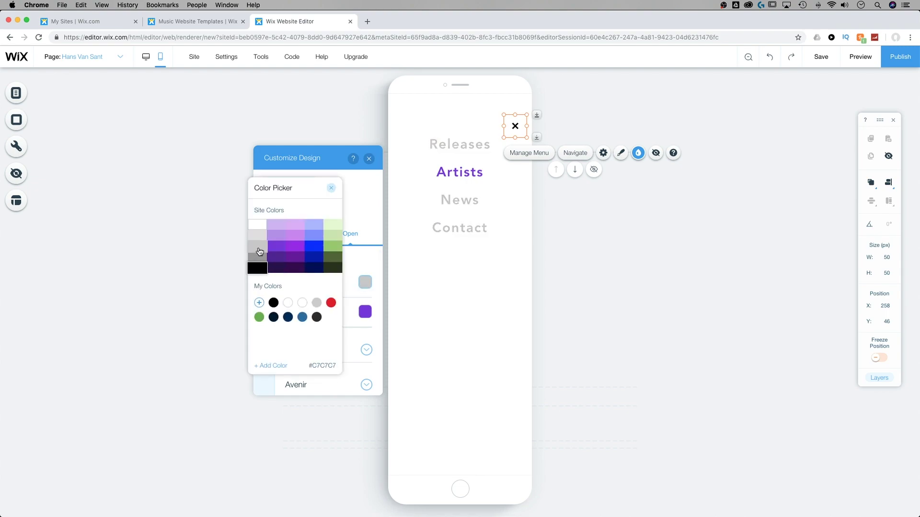
click(372, 260)
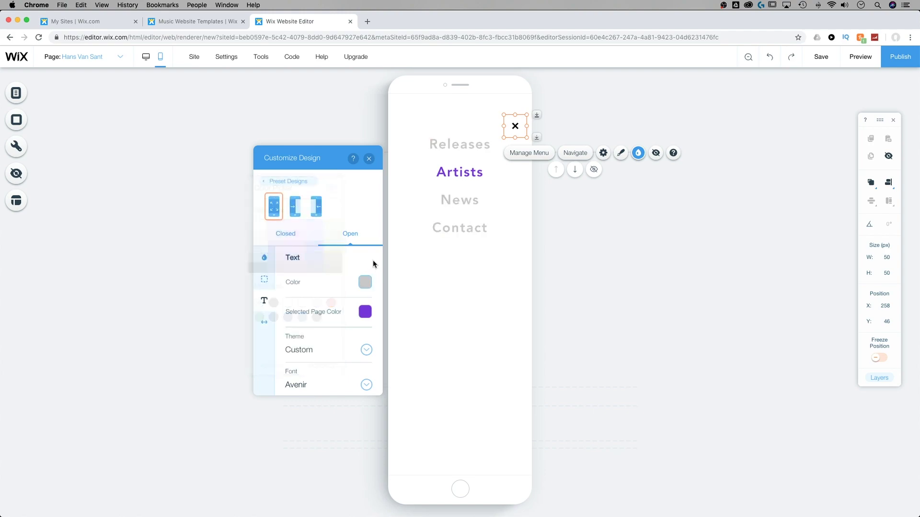
- Set the Selected Page Color to green #9BCB6C
click(365, 314)
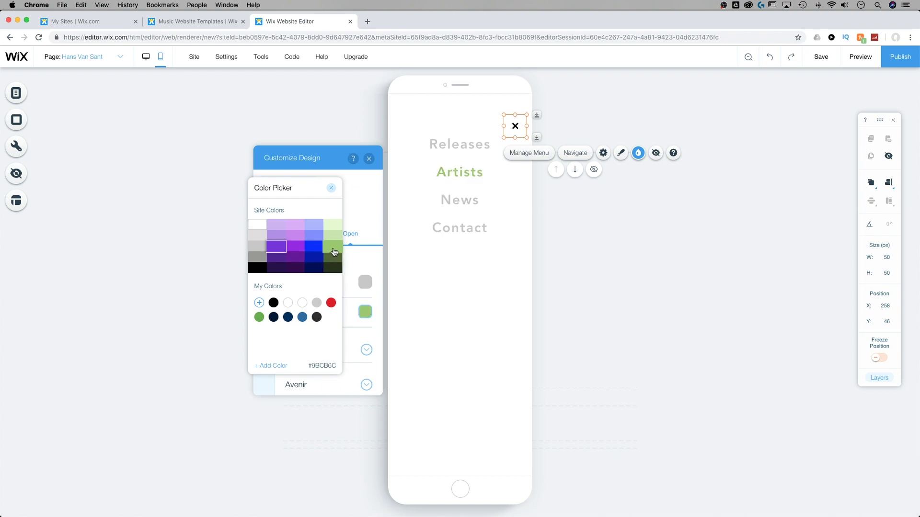
click(334, 252)
click(366, 263)
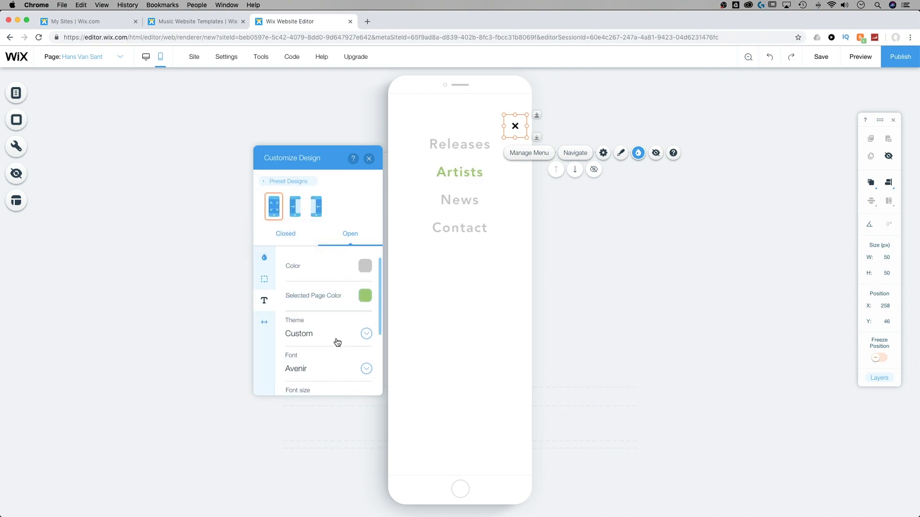
- Give the open menu text the Paragraph 1 theme at font size 26
click(367, 333)
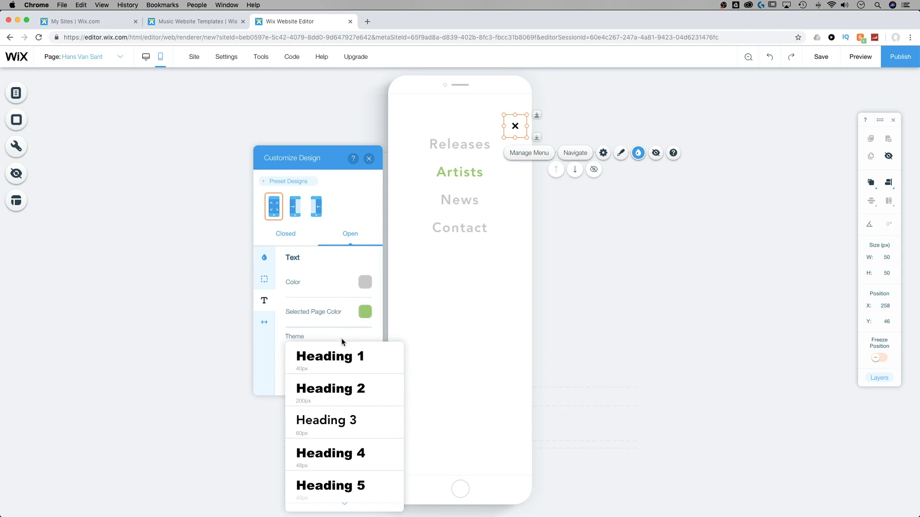
click(339, 358)
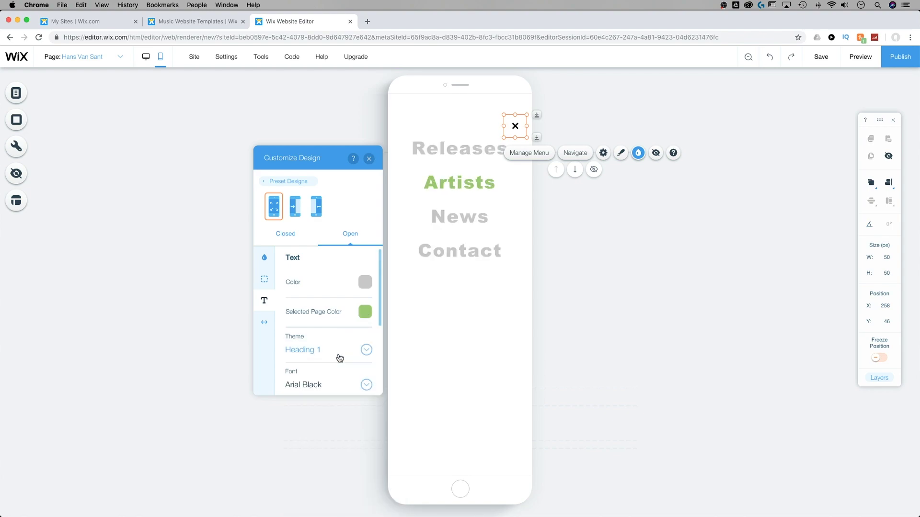
click(365, 351)
click(354, 427)
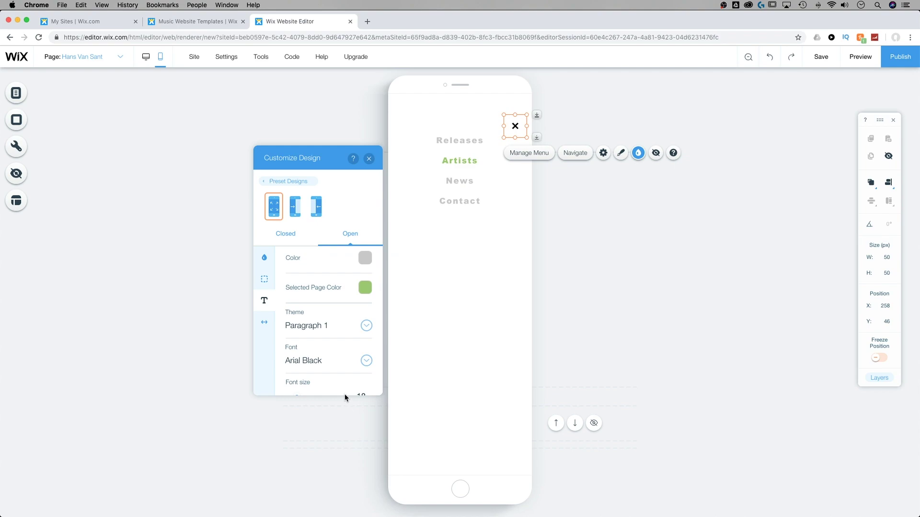
scroll(338, 351, down, 3)
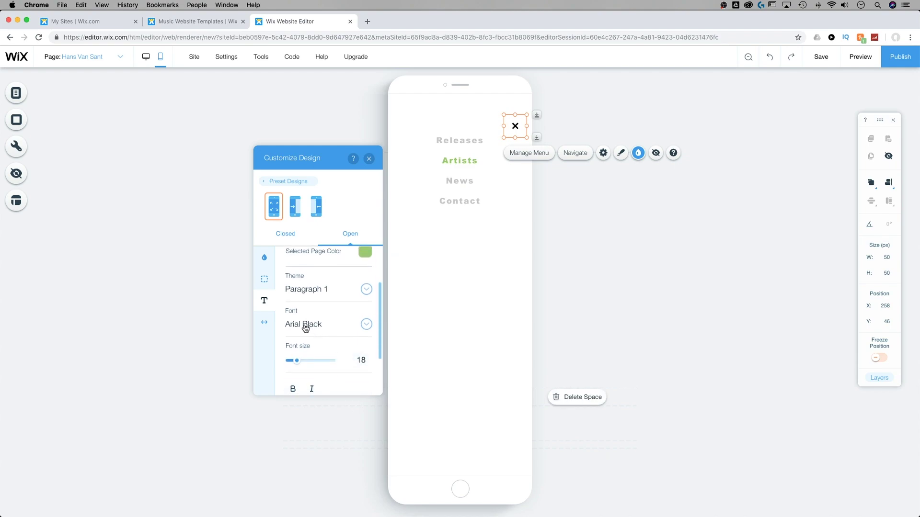
scroll(305, 328, down, 2)
drag(297, 332, 293, 334)
scroll(294, 333, up, 3)
scroll(288, 335, down, 3)
scroll(288, 334, down, 3)
- Centre-align the open menu items after trying left and right alignment
click(297, 378)
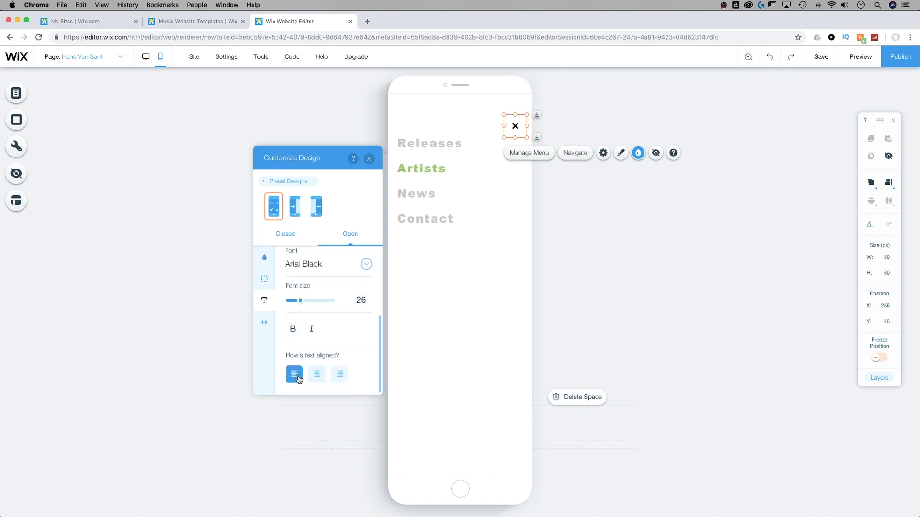
click(340, 378)
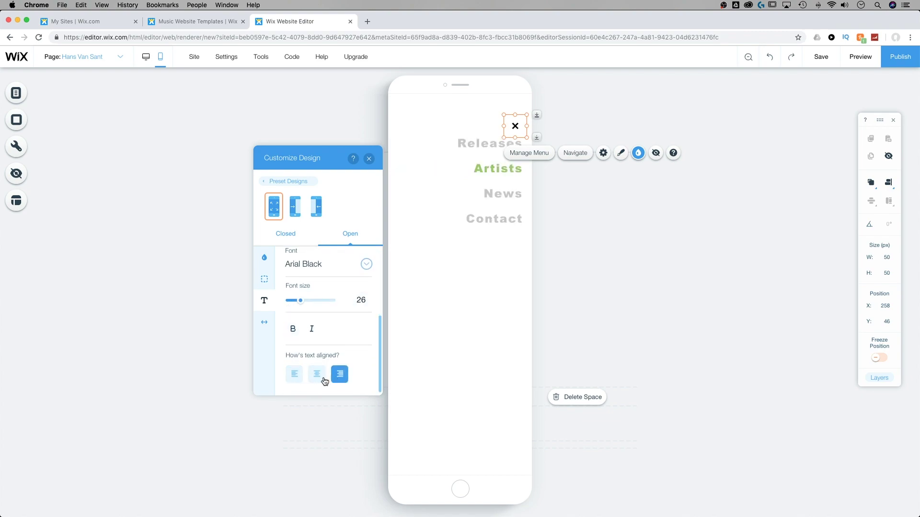
click(317, 379)
click(267, 325)
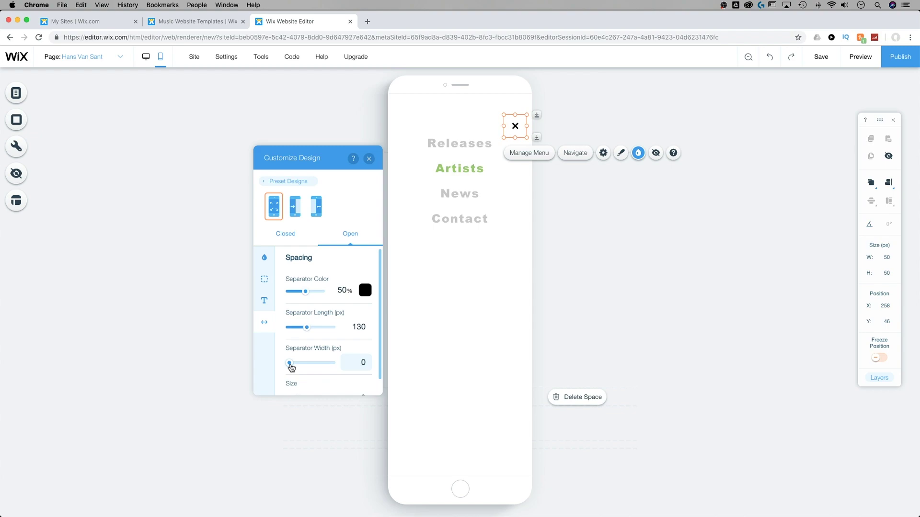
- Set the open-menu separators to width 1, length 182 and 8% colour opacity
mouse_move(293, 367)
mouse_down()
mouse_move(322, 367)
mouse_move(309, 368)
mouse_up()
drag(307, 327, 314, 326)
drag(305, 292, 291, 294)
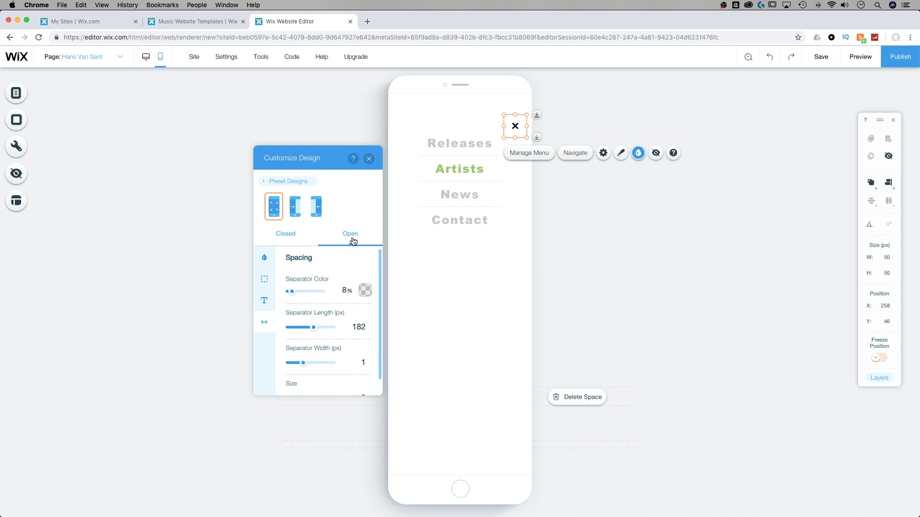
click(286, 234)
- Give the closed menu button a 49% grey background and a 100% opaque icon
click(264, 257)
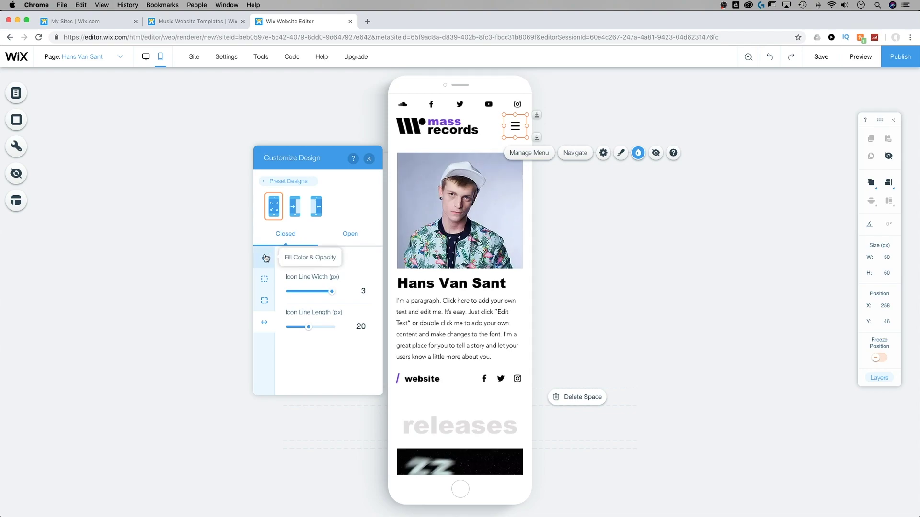
mouse_move(290, 296)
mouse_down()
mouse_move(319, 296)
mouse_move(306, 299)
mouse_up()
mouse_move(321, 331)
mouse_down()
mouse_move(292, 329)
mouse_move(325, 333)
mouse_up()
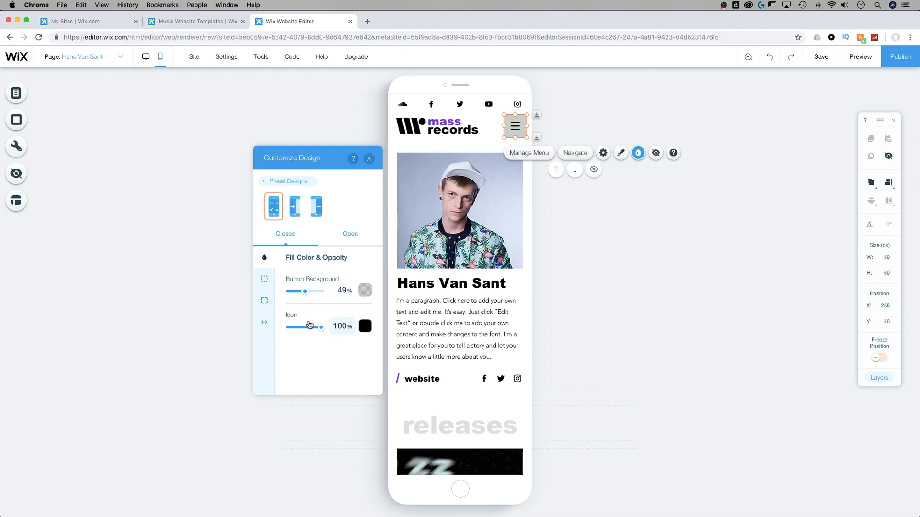
- Set the button's corner radius to 50 px, then unlink the corners
click(264, 279)
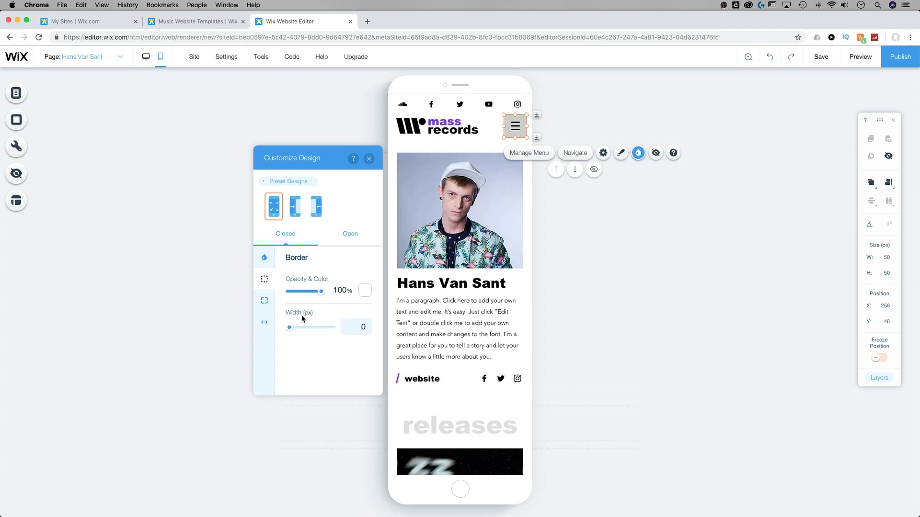
click(264, 301)
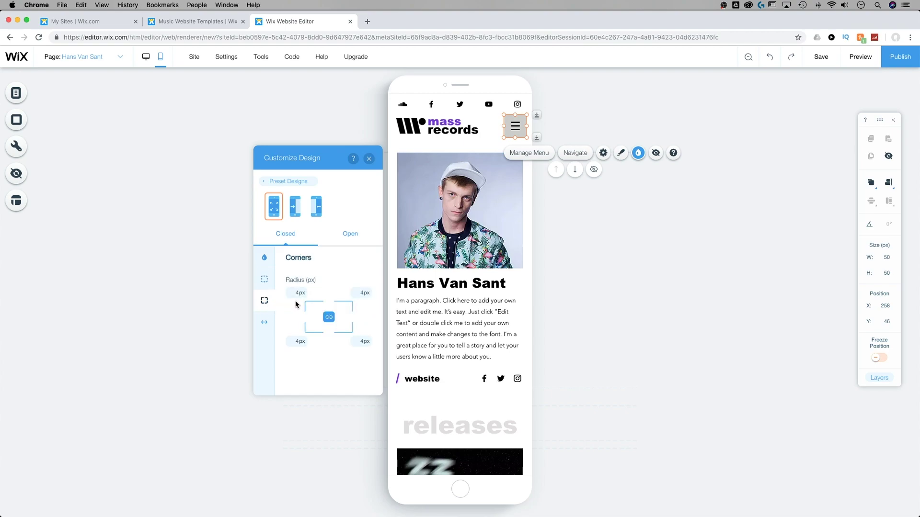
click(297, 293)
text(50)
click(360, 294)
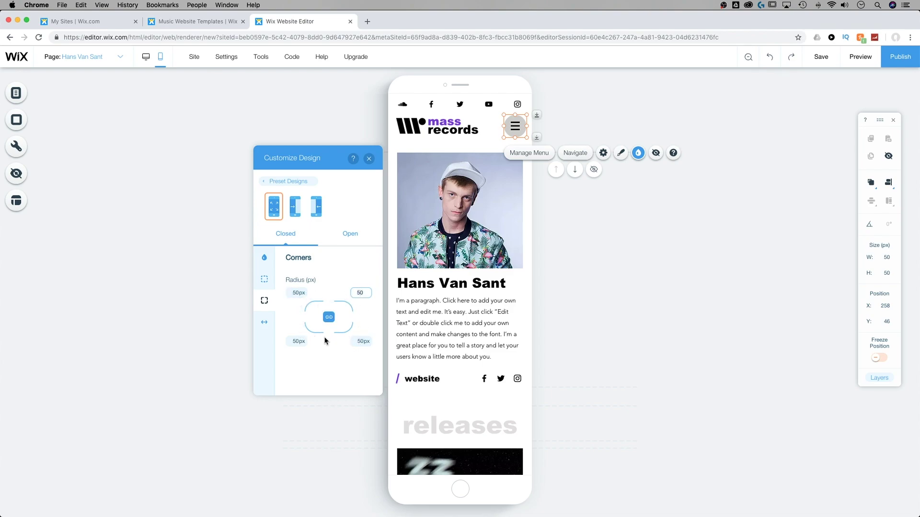
click(328, 316)
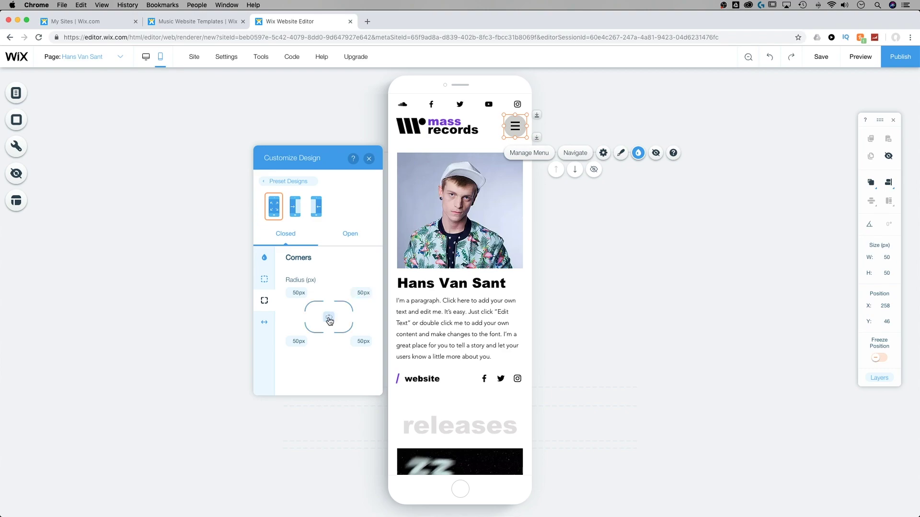
- Set the bottom-left and right-hand corners to 0 px, keeping only top-left rounded
click(297, 341)
key(BackSpace)
key(BackSpace)
text(0)
click(362, 293)
key(Tab)
text(0)
key(Return)
- Thin the closed menu icon's line width to 1 px
click(265, 325)
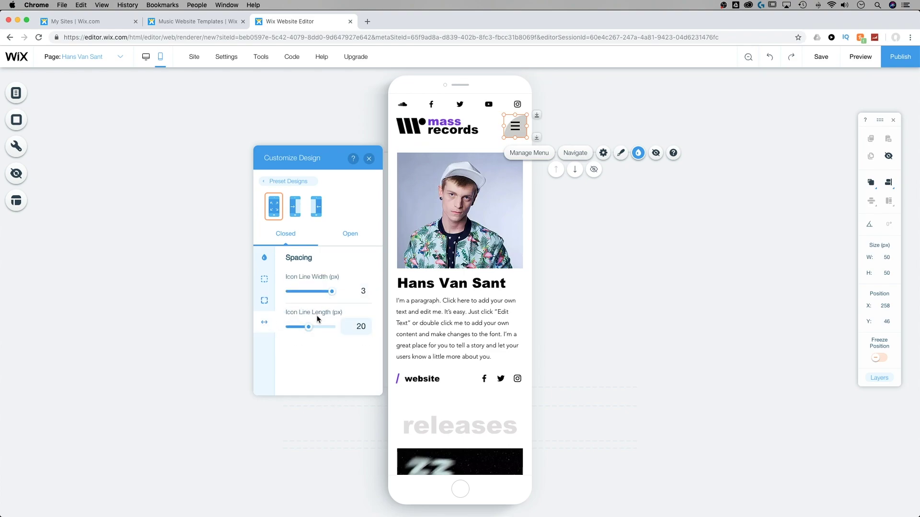
drag(331, 294, 293, 293)
mouse_move(308, 326)
mouse_down()
mouse_move(333, 326)
mouse_move(302, 328)
mouse_up()
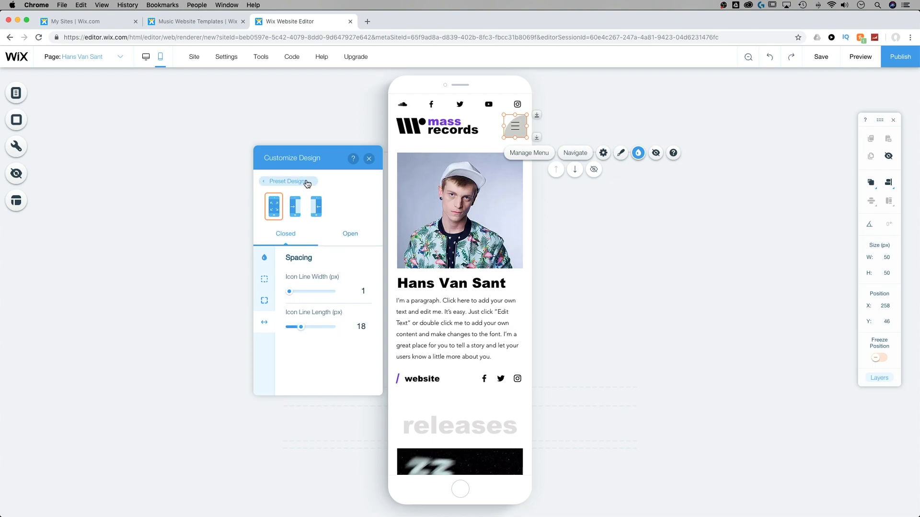
- Apply the black circle menu preset and review its design settings
click(307, 184)
click(305, 323)
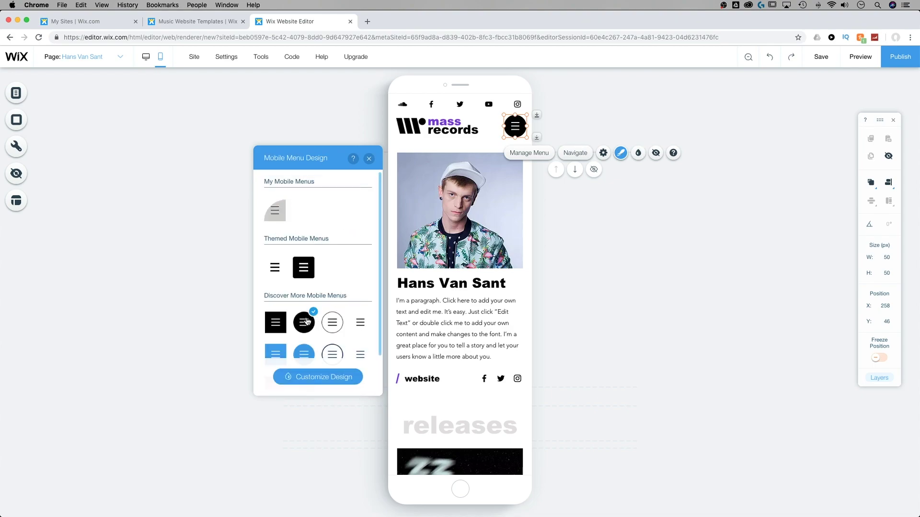
click(320, 377)
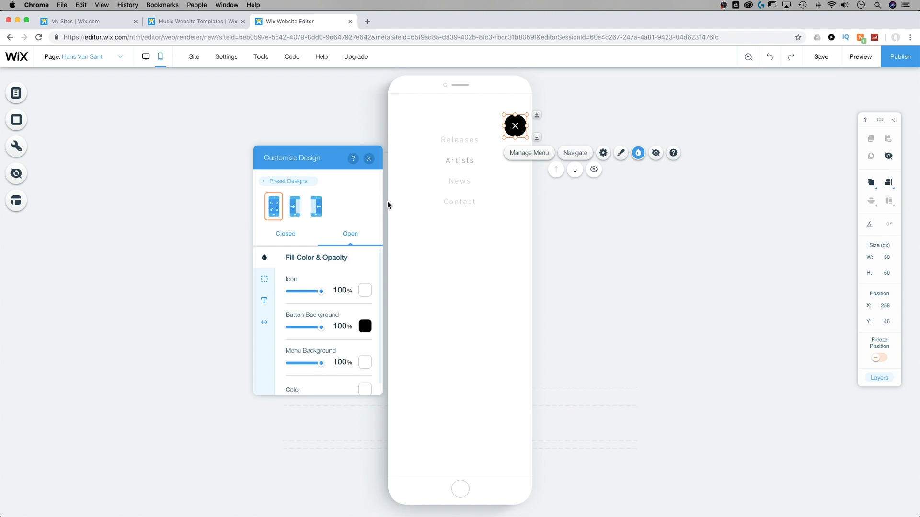
click(369, 161)
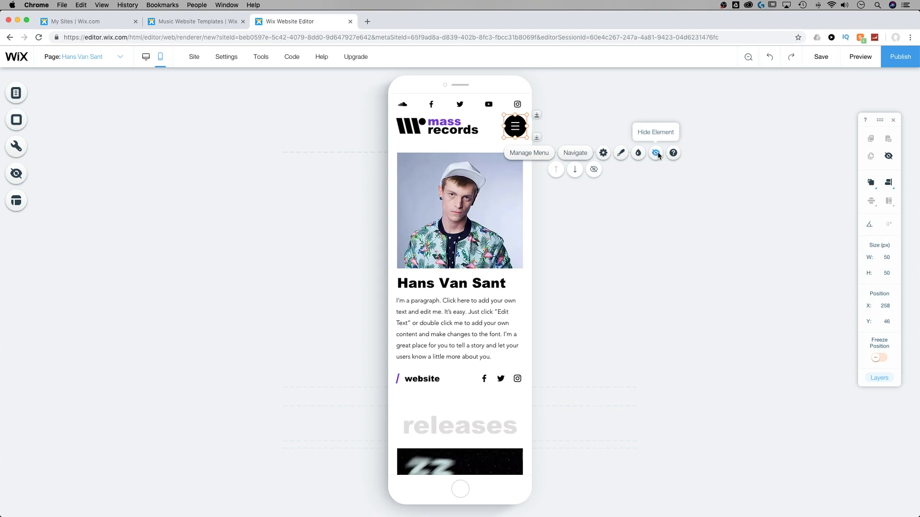
- Hide the mobile menu, show it again from Hidden Elements, and select it
click(657, 153)
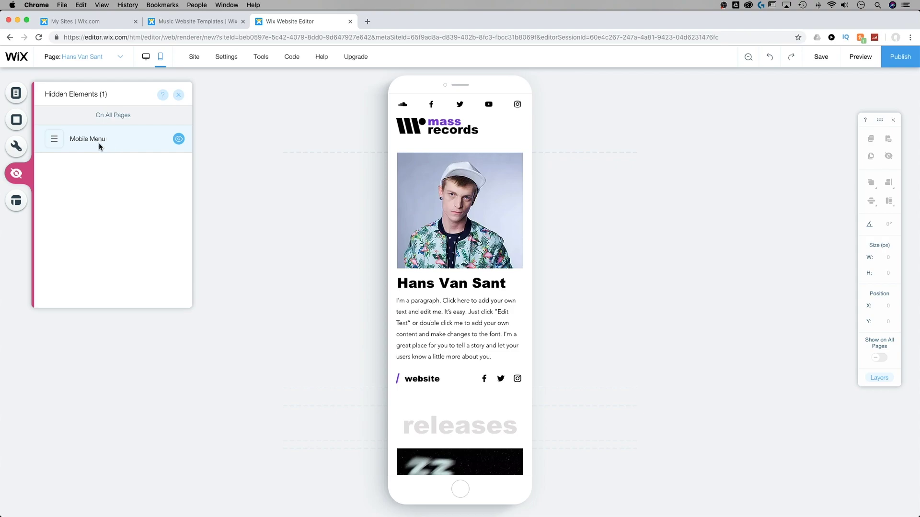
click(179, 139)
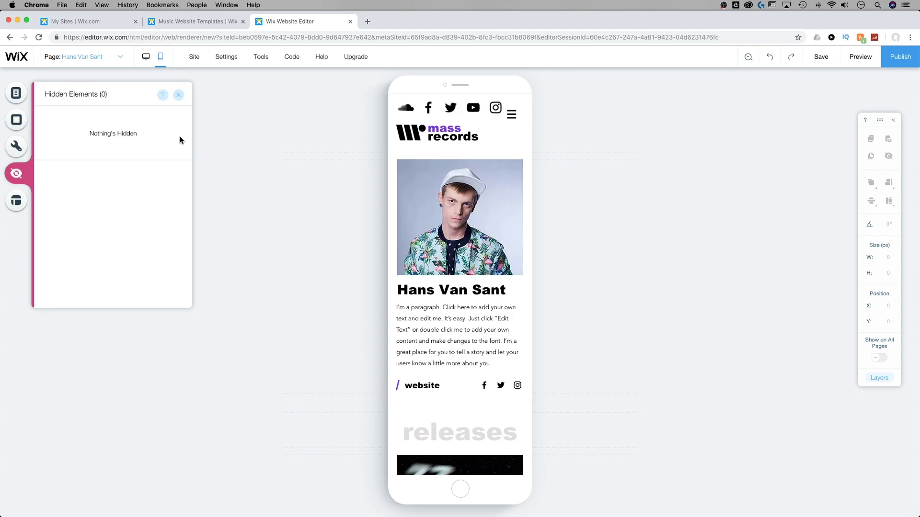
click(513, 116)
- Move the menu button down beside the mass records logo, below the social icons
drag(513, 116, 512, 137)
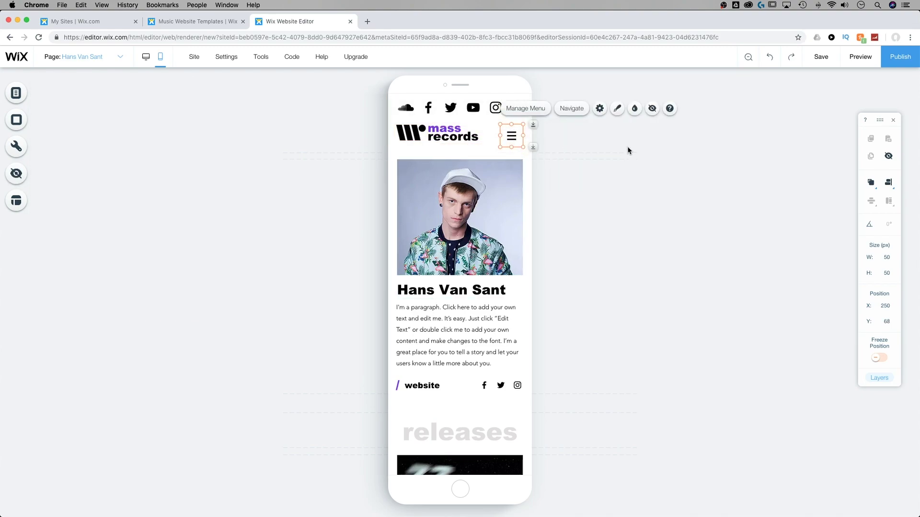